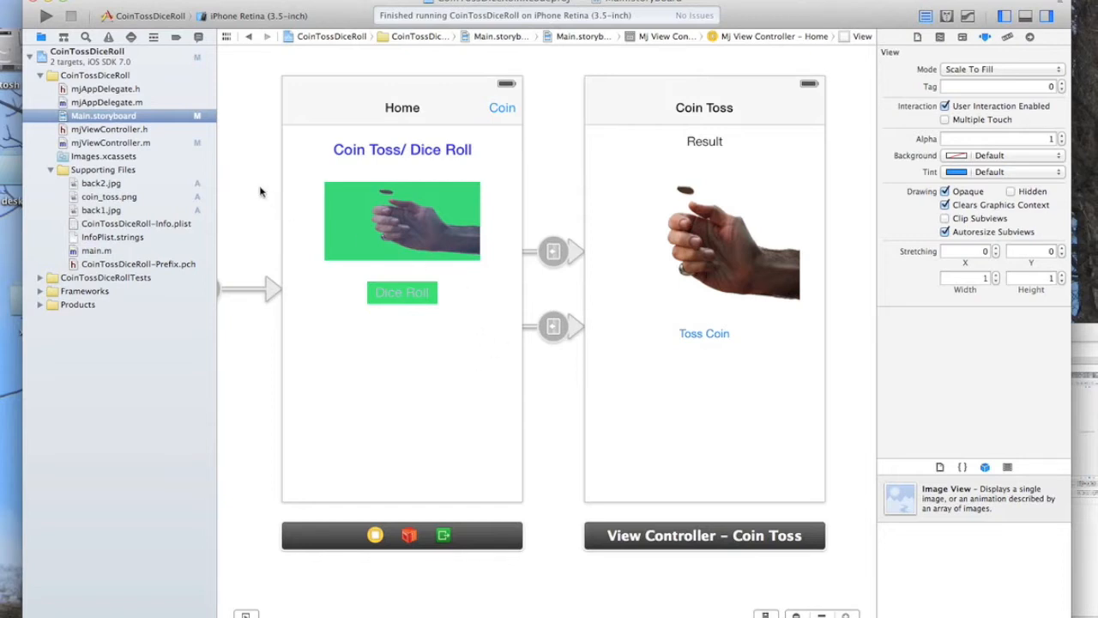
Step: Review mjViewController's header and implementation, then return to the storyboard's Coin Toss scene
{"action": "left_click", "coordinate": [109, 129]}
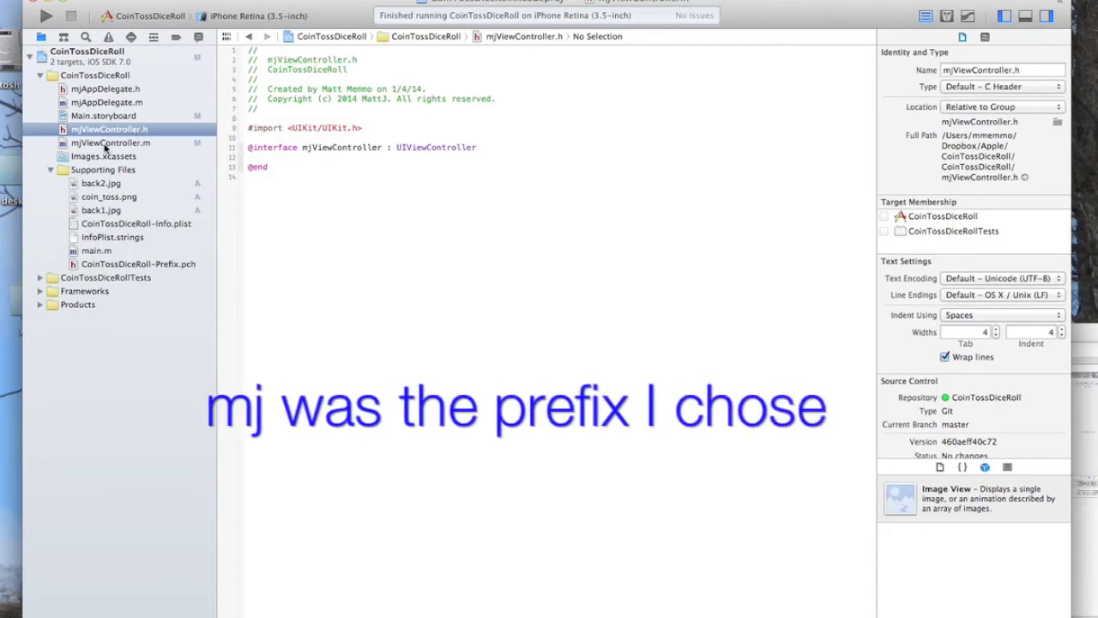
{"action": "left_click", "coordinate": [105, 144]}
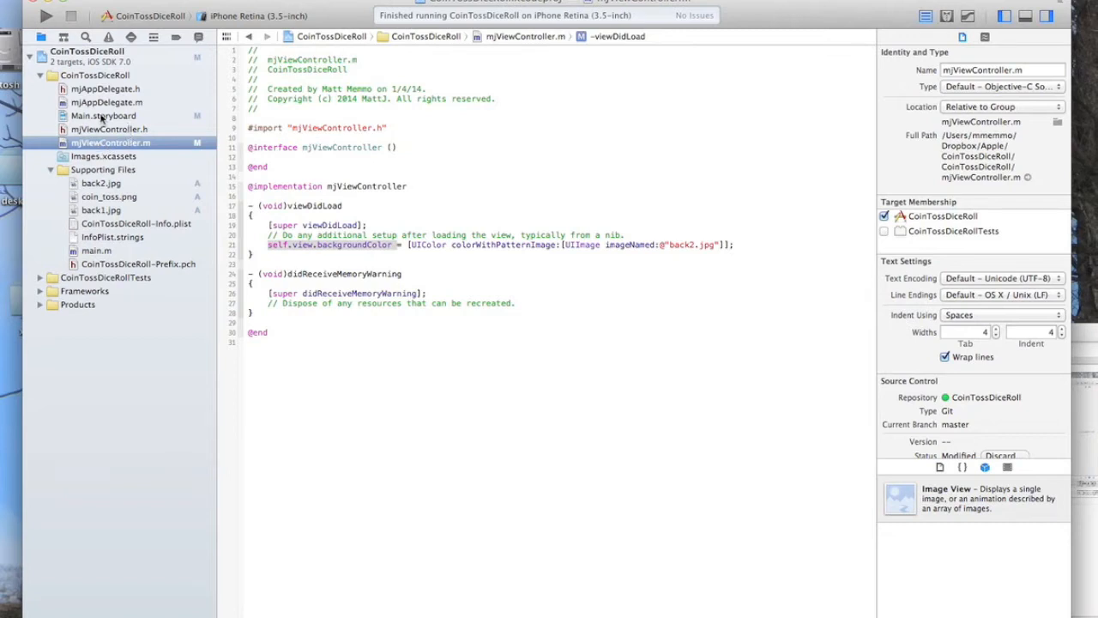
{"action": "left_click", "coordinate": [100, 115]}
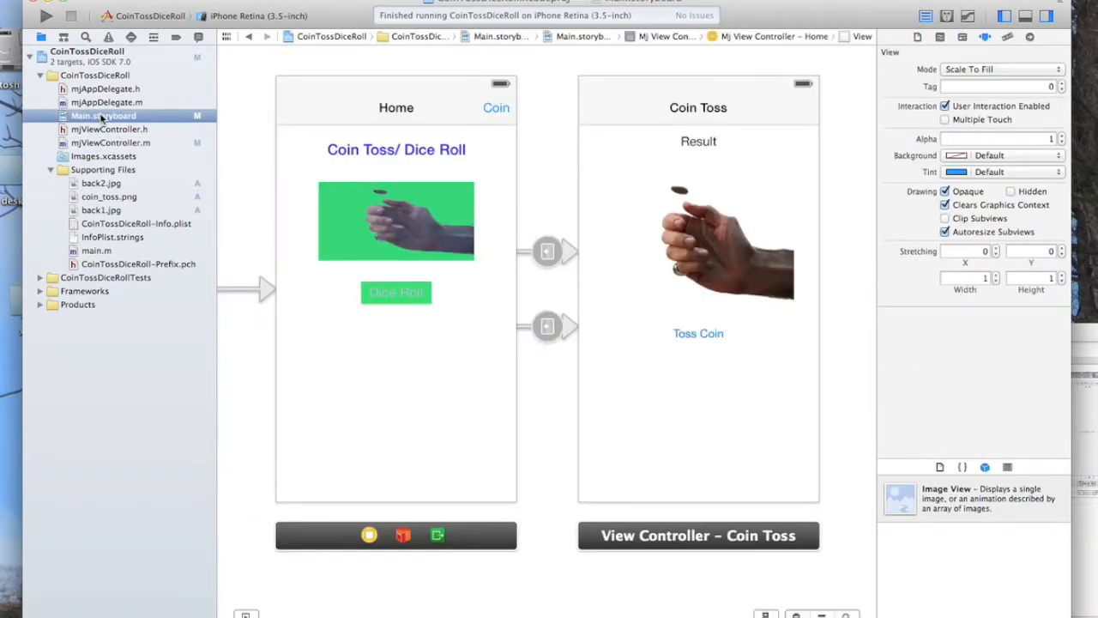
{"action": "left_click", "coordinate": [330, 112]}
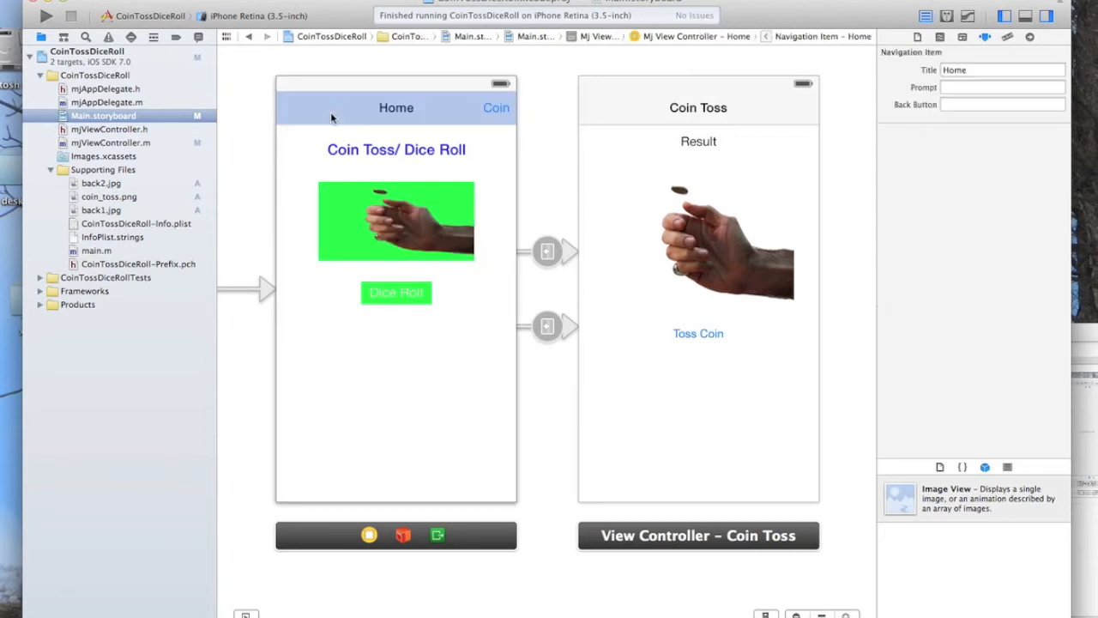
{"action": "left_click", "coordinate": [293, 176]}
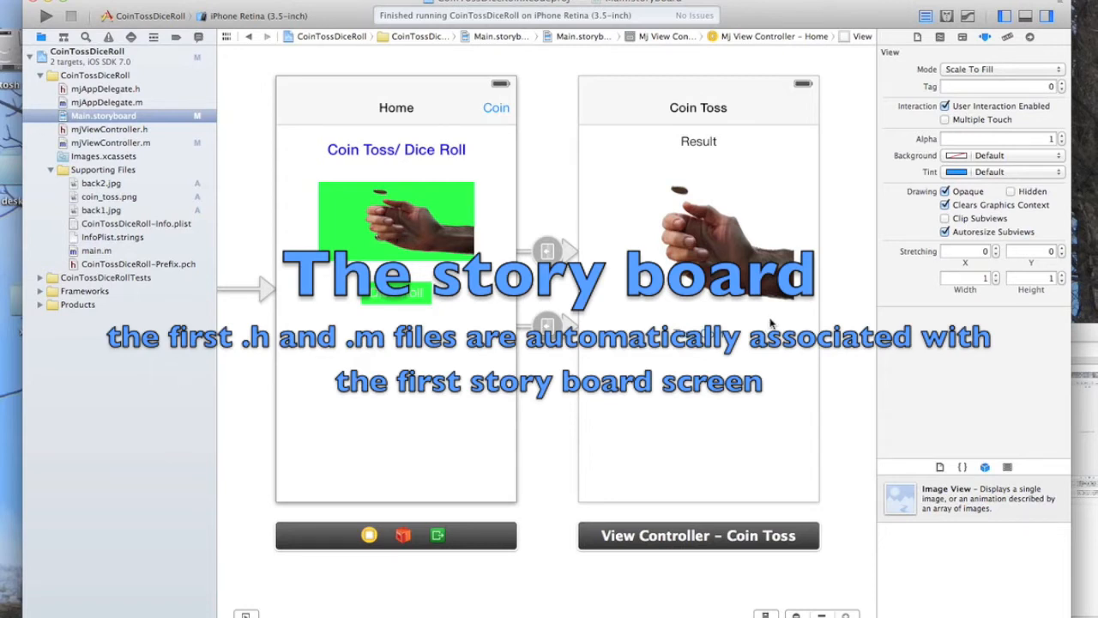
{"action": "left_click", "coordinate": [621, 449]}
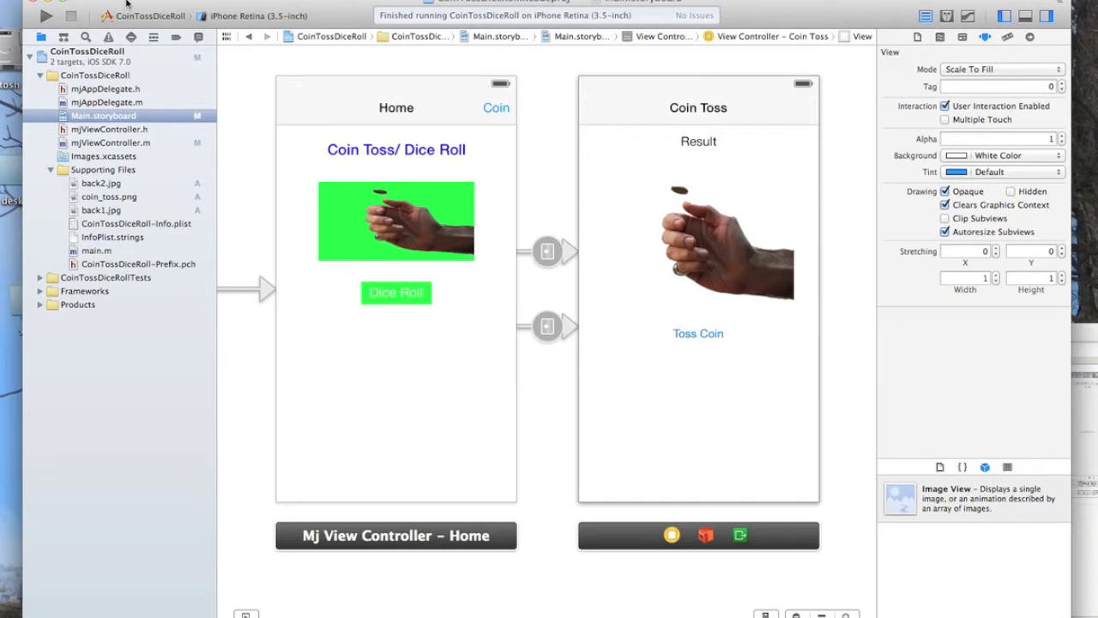
Step: Start a new Objective-C class file from the File menu
{"action": "left_click", "coordinate": [64, 1]}
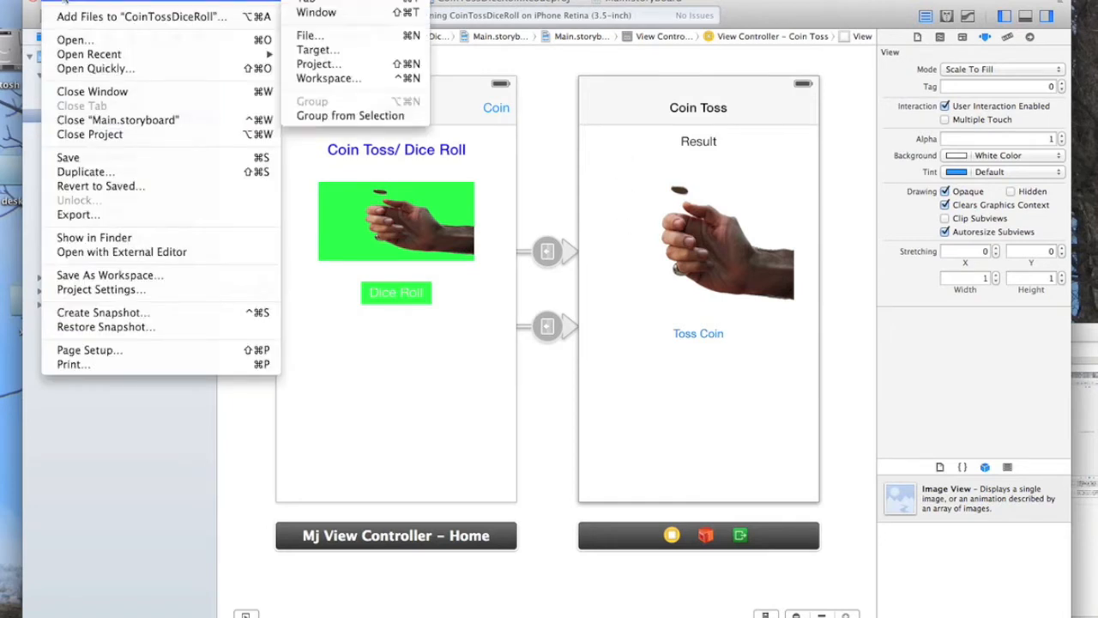
{"action": "mouse_move", "coordinate": [78, 3]}
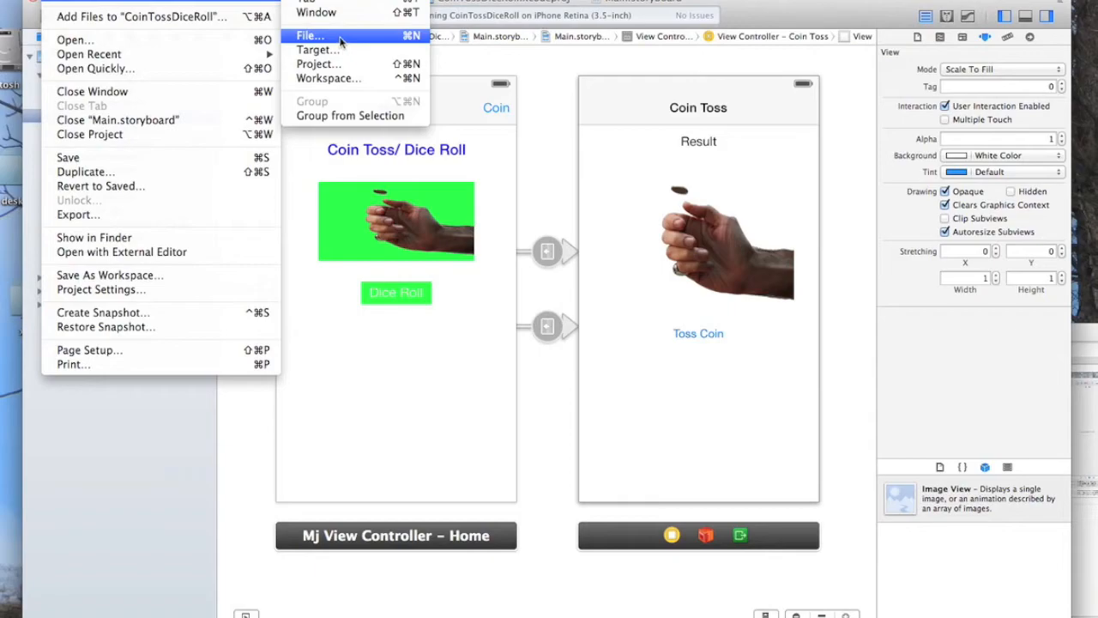
{"action": "left_click", "coordinate": [341, 38]}
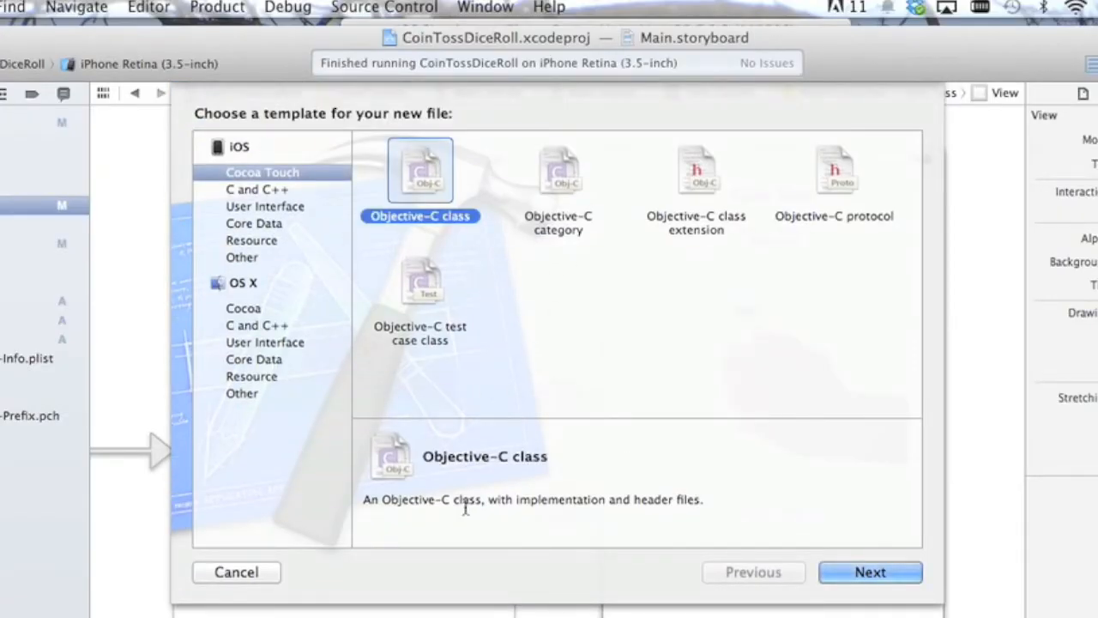
Step: Create class mjCoinController as a UIViewController subclass, trimming the auto-added suffix, and save it to the project
{"action": "left_click", "coordinate": [870, 572]}
{"action": "type", "text": "mj"}
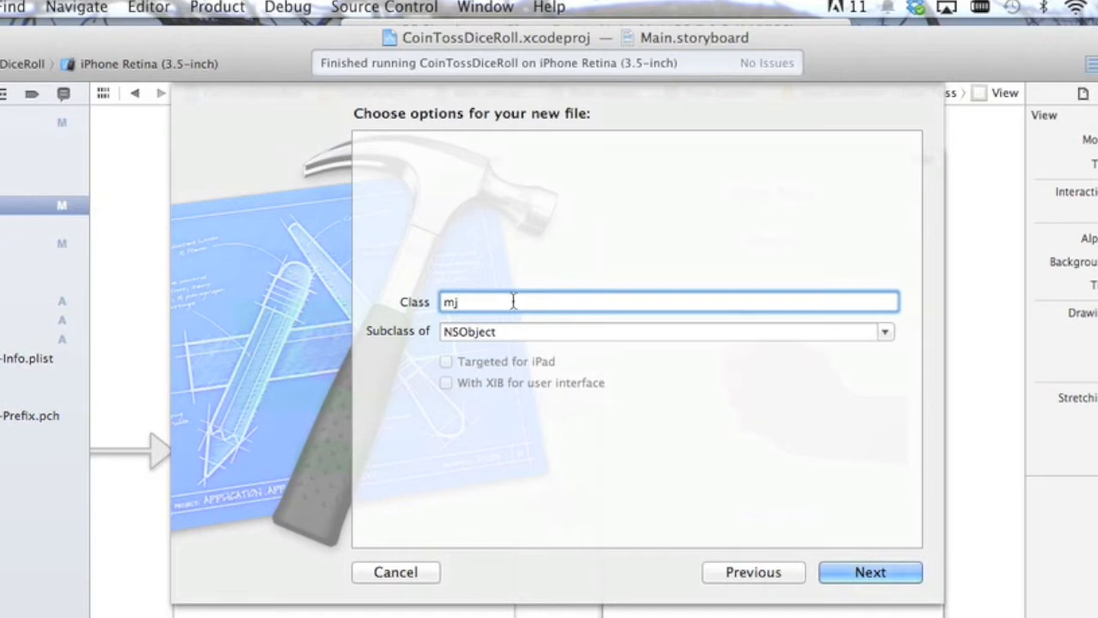
{"action": "type", "text": "C"}
{"action": "type", "text": "oinC"}
{"action": "type", "text": "ontroller"}
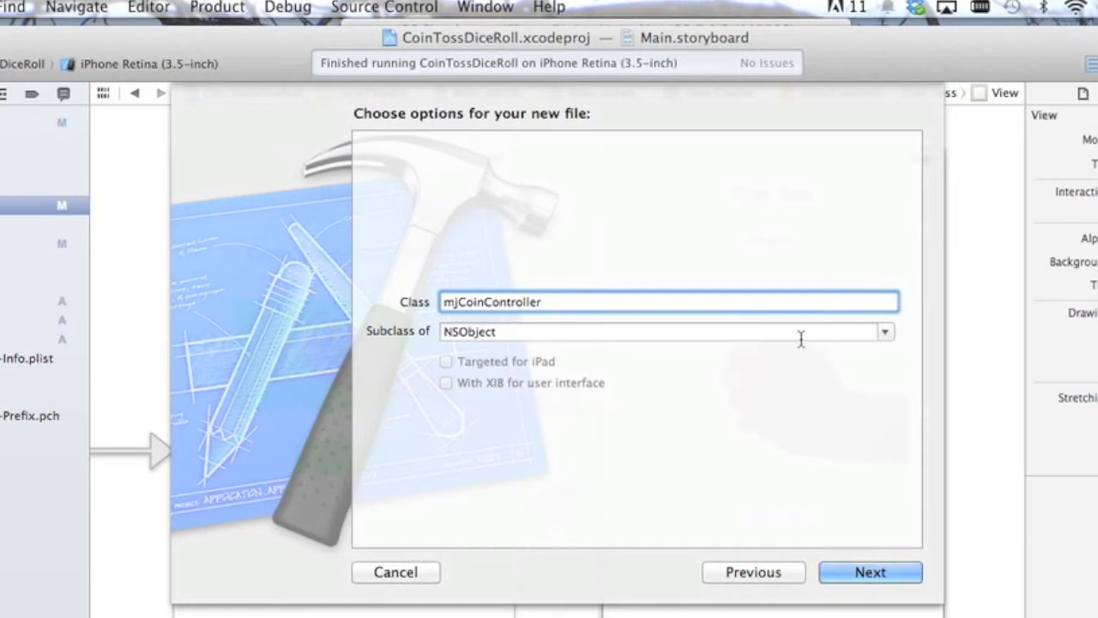
{"action": "left_click", "coordinate": [885, 332]}
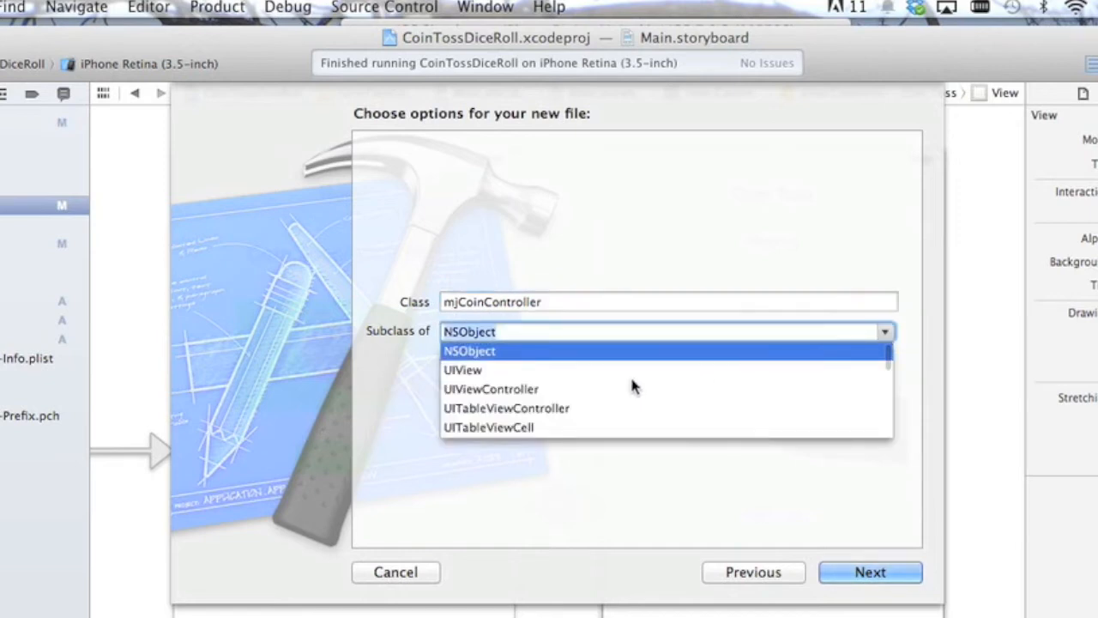
{"action": "left_click", "coordinate": [491, 389]}
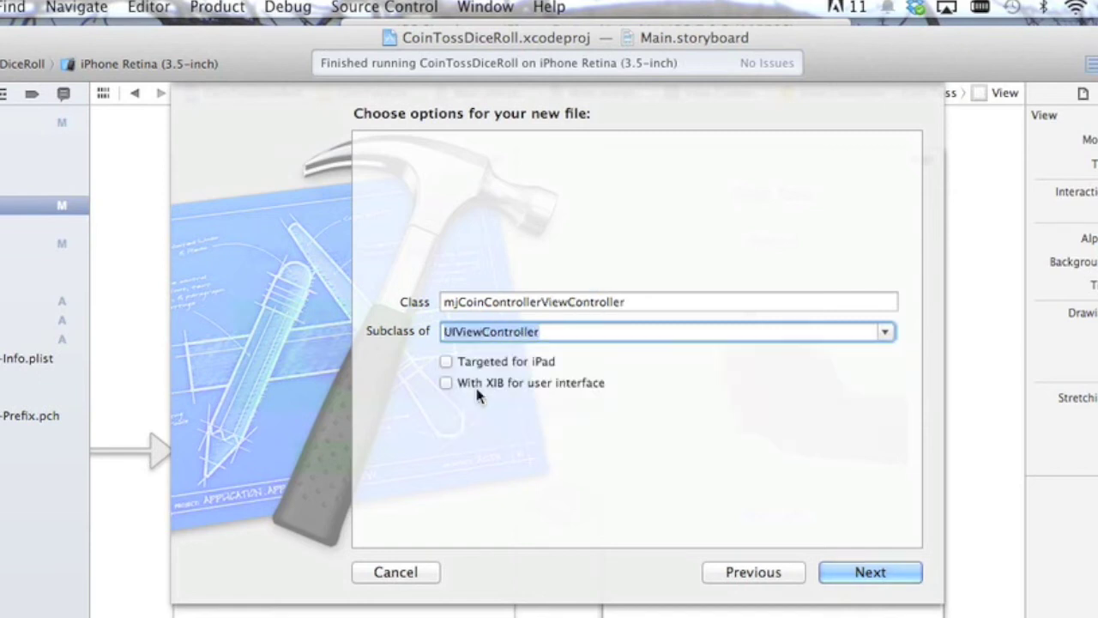
{"action": "left_click", "coordinate": [665, 302]}
{"action": "key", "text": "BackSpace"}
{"action": "key", "text": "BackSpace"}
{"action": "key", "text": "BackSpace"}
{"action": "key", "text": "BackSpace"}
{"action": "key", "text": "BackSpace"}
{"action": "key", "text": "BackSpace"}
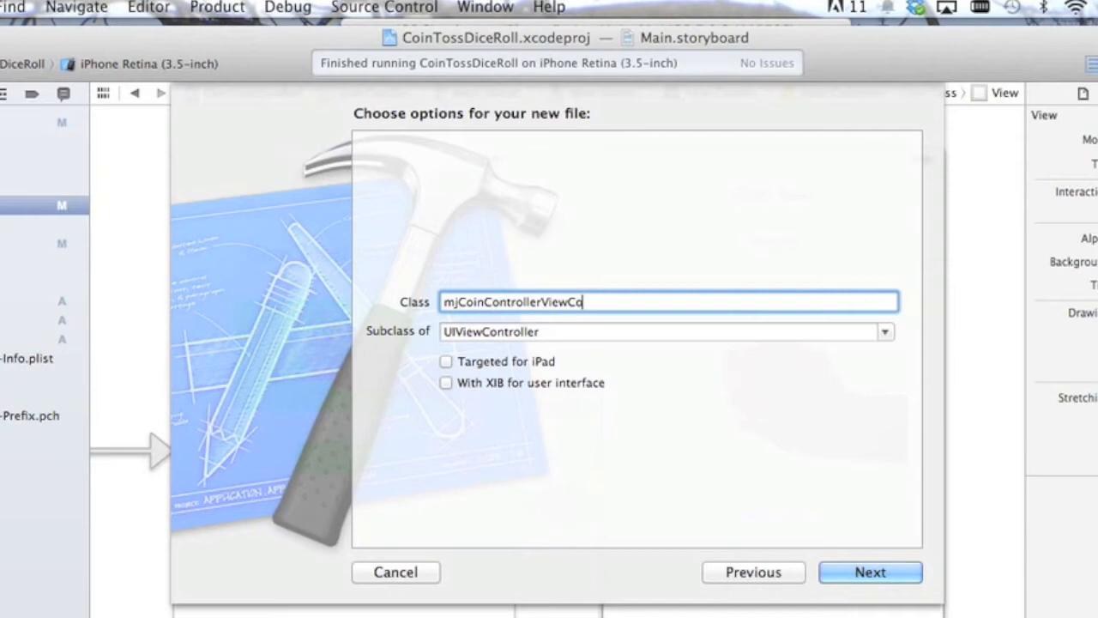
{"action": "key", "text": "BackSpace"}
{"action": "key", "text": "BackSpace"}
{"action": "key", "text": "BackSpace"}
{"action": "key", "text": "BackSpace"}
{"action": "key", "text": "BackSpace"}
{"action": "key", "text": "BackSpace"}
{"action": "left_click", "coordinate": [873, 573]}
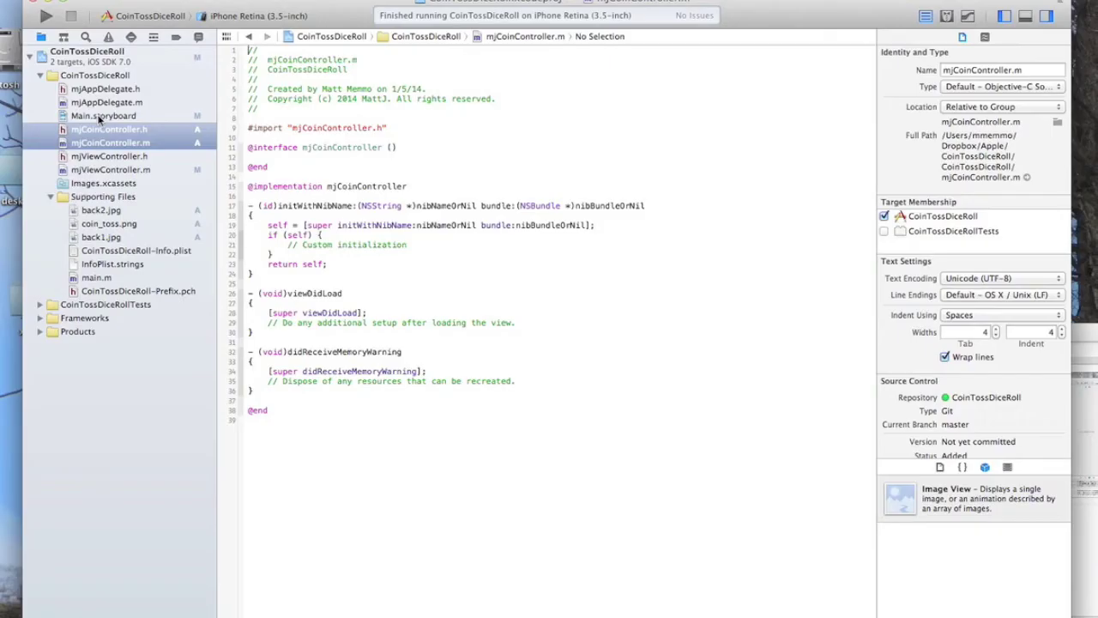
Step: Return to Main.storyboard showing the Home and Coin Toss scenes
{"action": "left_click", "coordinate": [182, 170]}
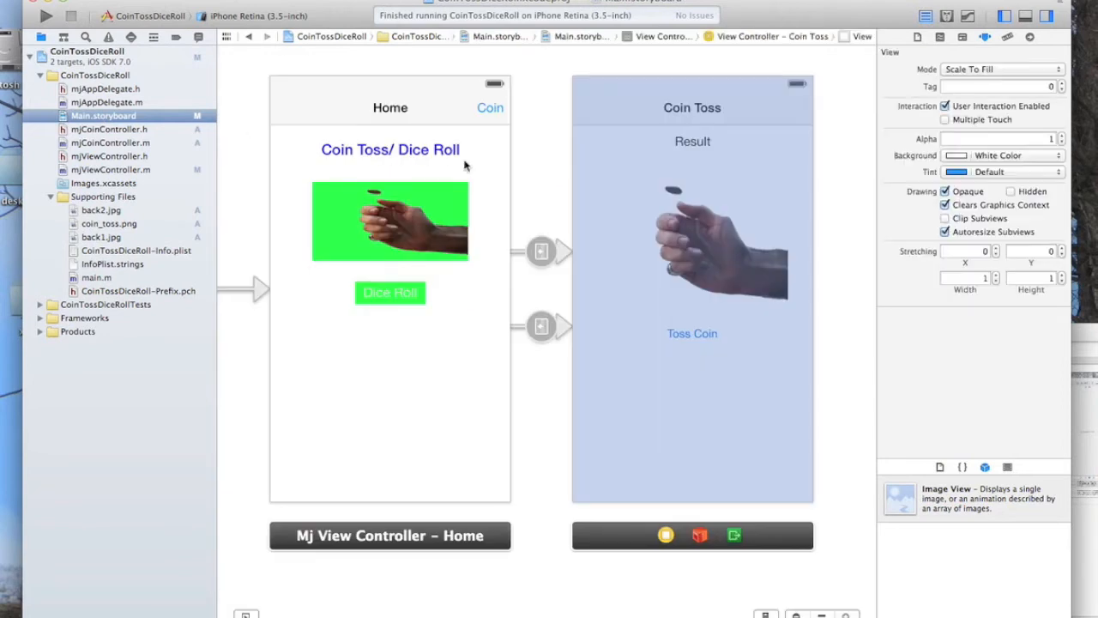
Step: Select the Coin Toss scene's view controller and show its identity details
{"action": "left_click", "coordinate": [706, 470]}
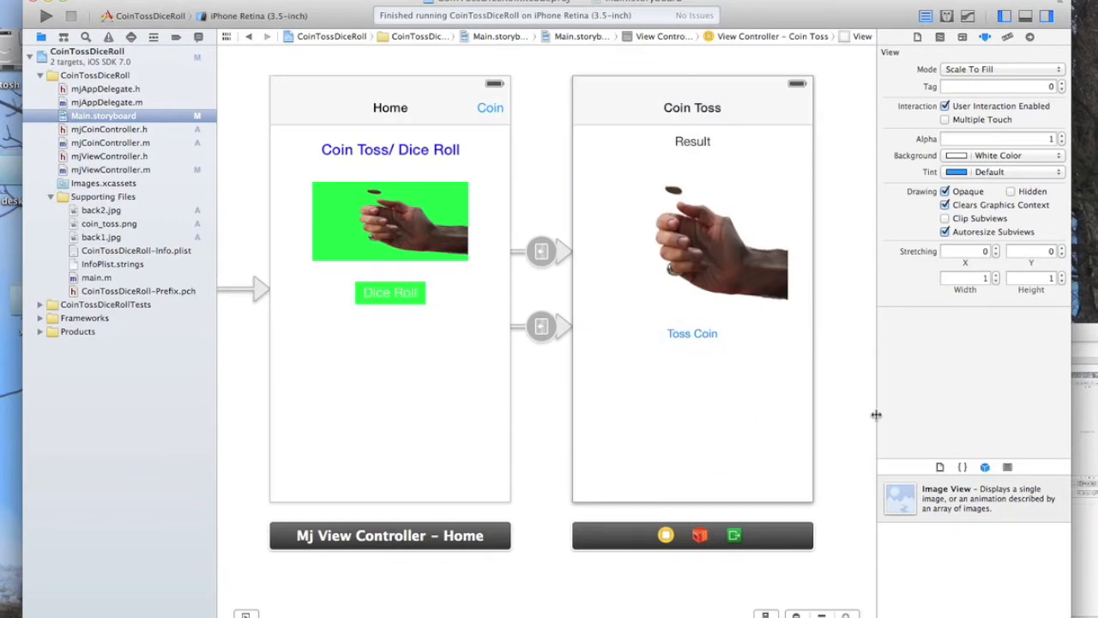
{"action": "left_click", "coordinate": [839, 417]}
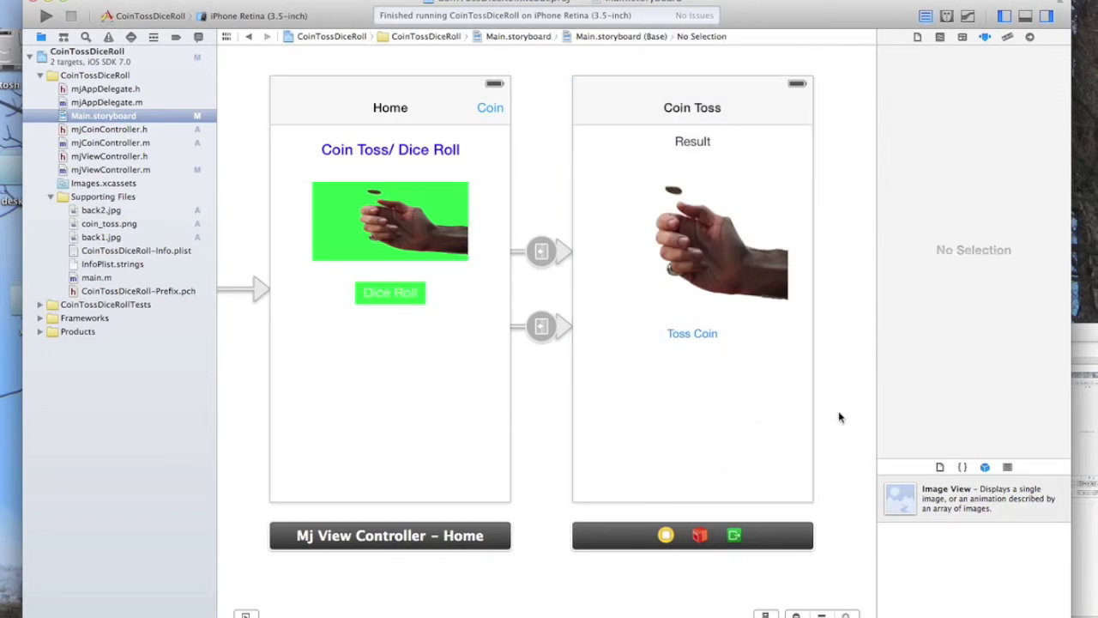
{"action": "left_click", "coordinate": [750, 429]}
{"action": "left_click", "coordinate": [693, 326]}
{"action": "left_click", "coordinate": [769, 407]}
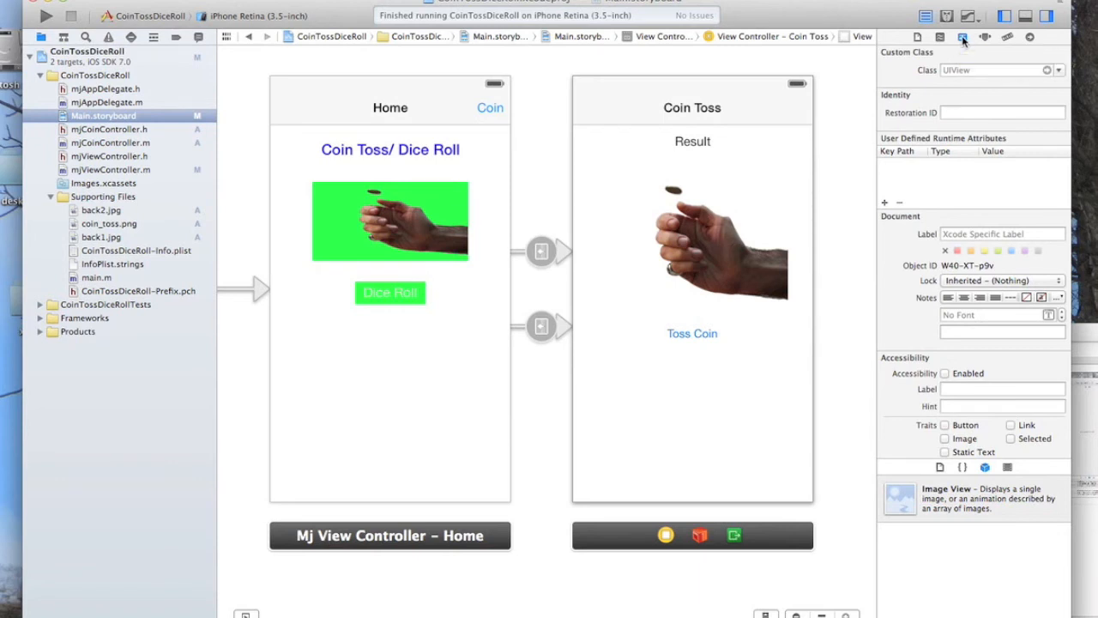
{"action": "left_click", "coordinate": [666, 535]}
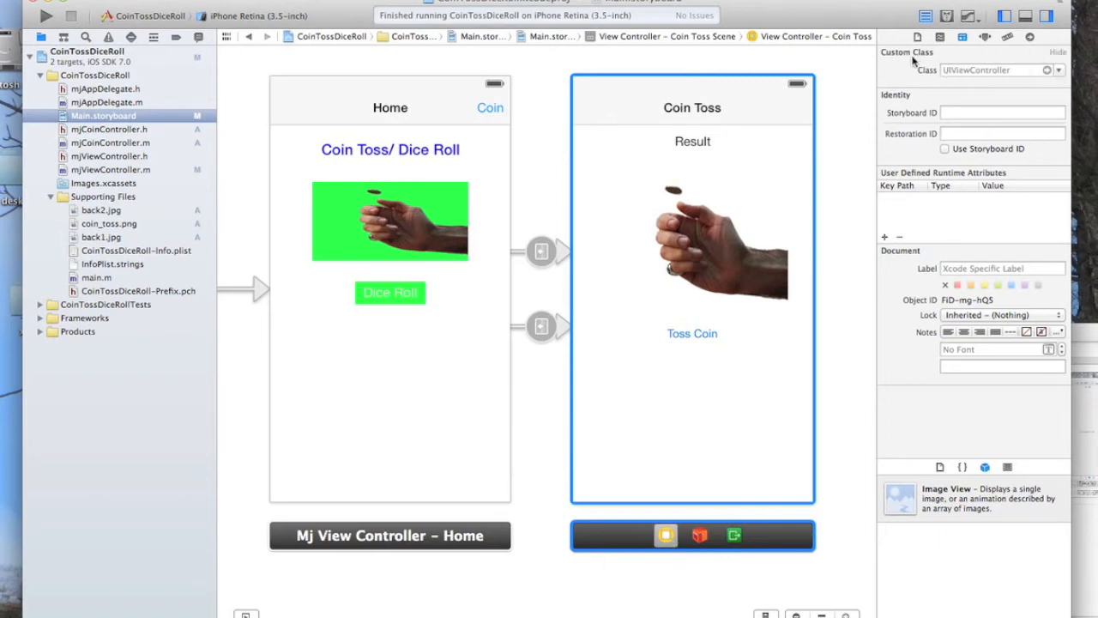
Step: Assign mjCoinController as the Coin Toss view controller's custom class
{"action": "left_click", "coordinate": [1060, 70]}
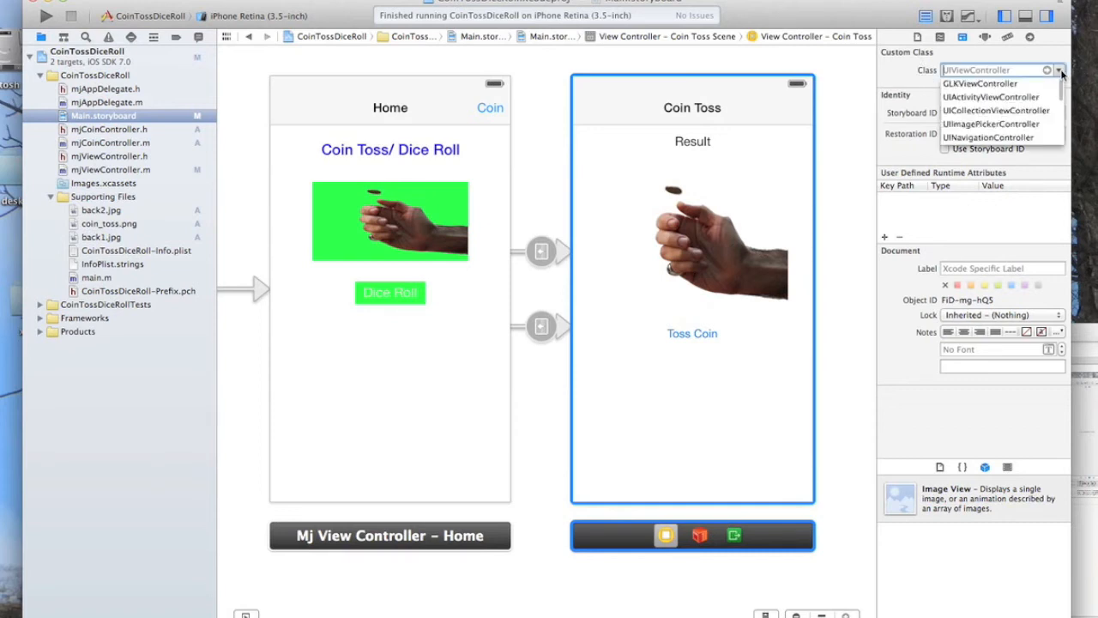
{"action": "scroll", "coordinate": [995, 112], "scroll_direction": "down", "scroll_amount": 5}
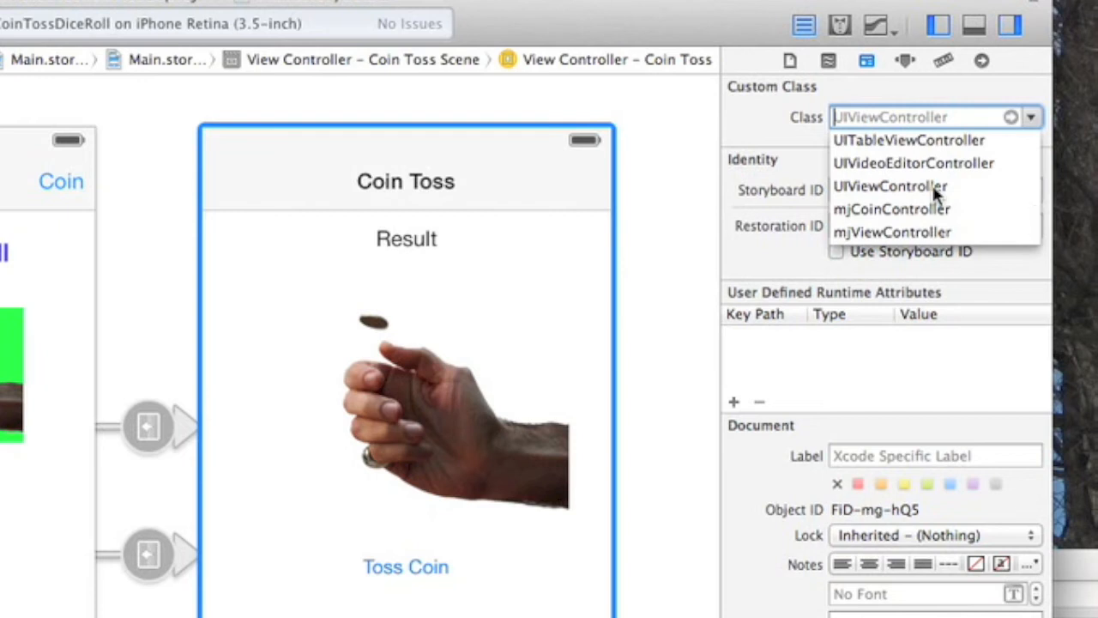
{"action": "left_click", "coordinate": [870, 208]}
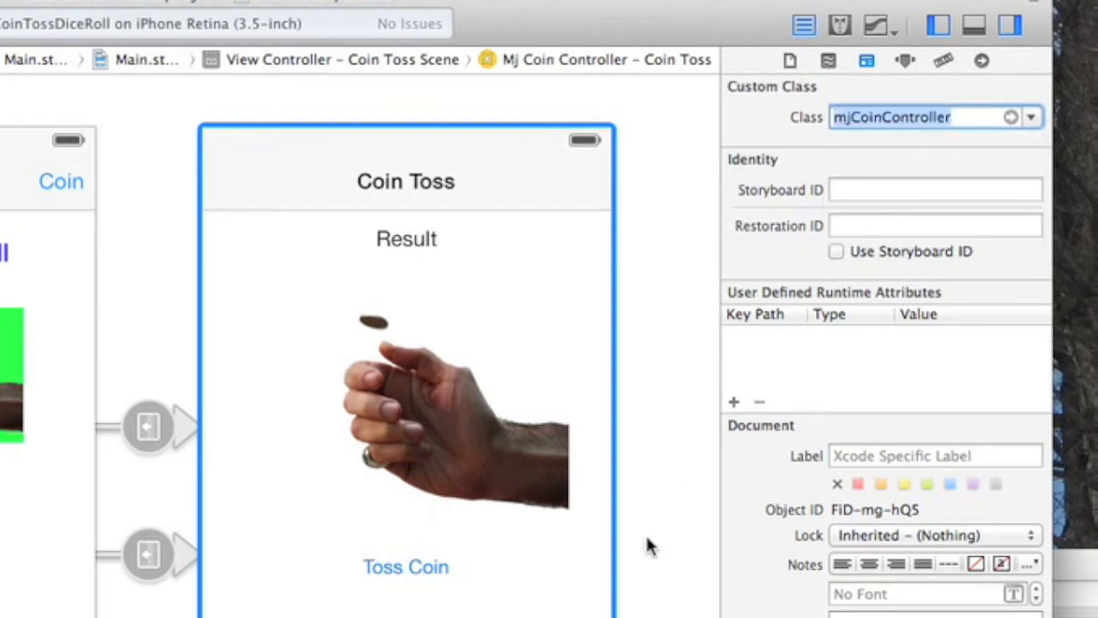
{"action": "left_click", "coordinate": [647, 575]}
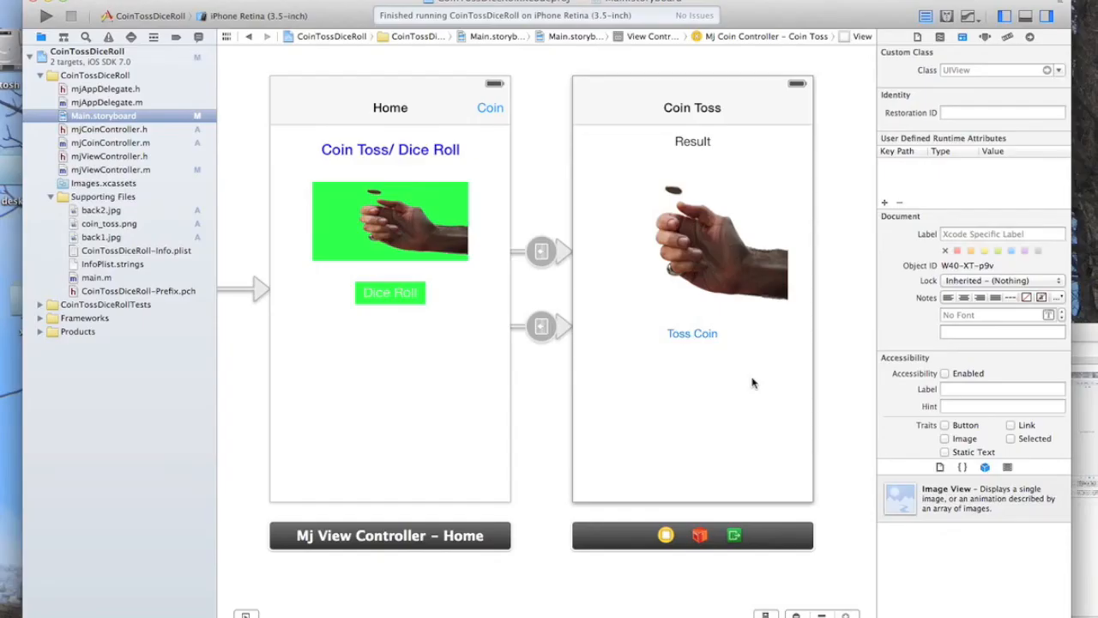
Step: Show the Coin Toss controller's code beside the storyboard in the assistant editor and list its related files
{"action": "left_click", "coordinate": [757, 108]}
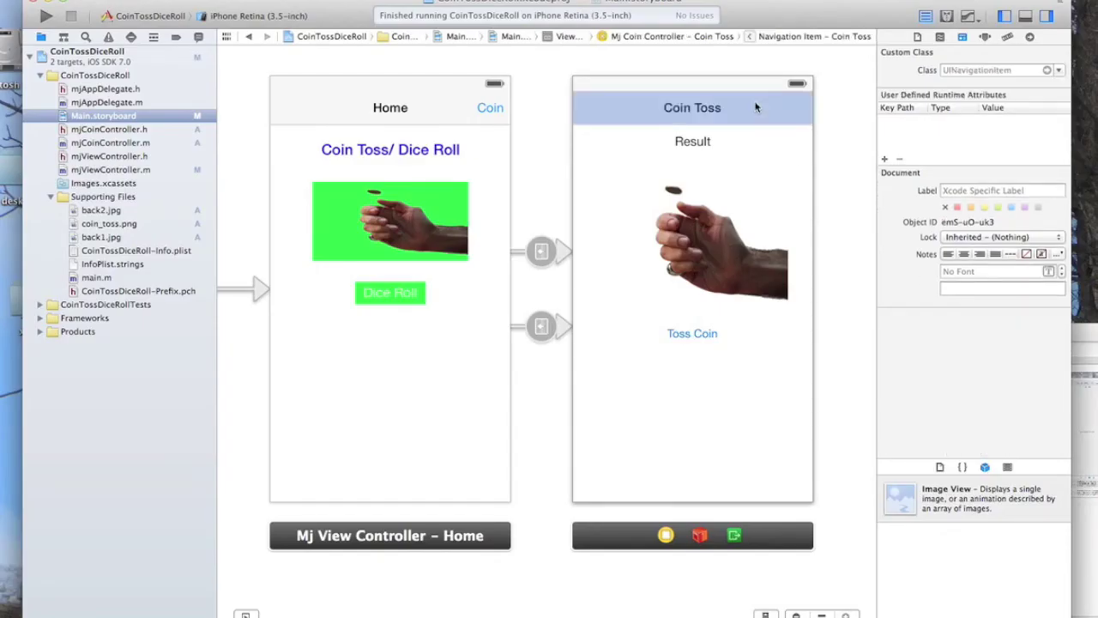
{"action": "left_click", "coordinate": [710, 404]}
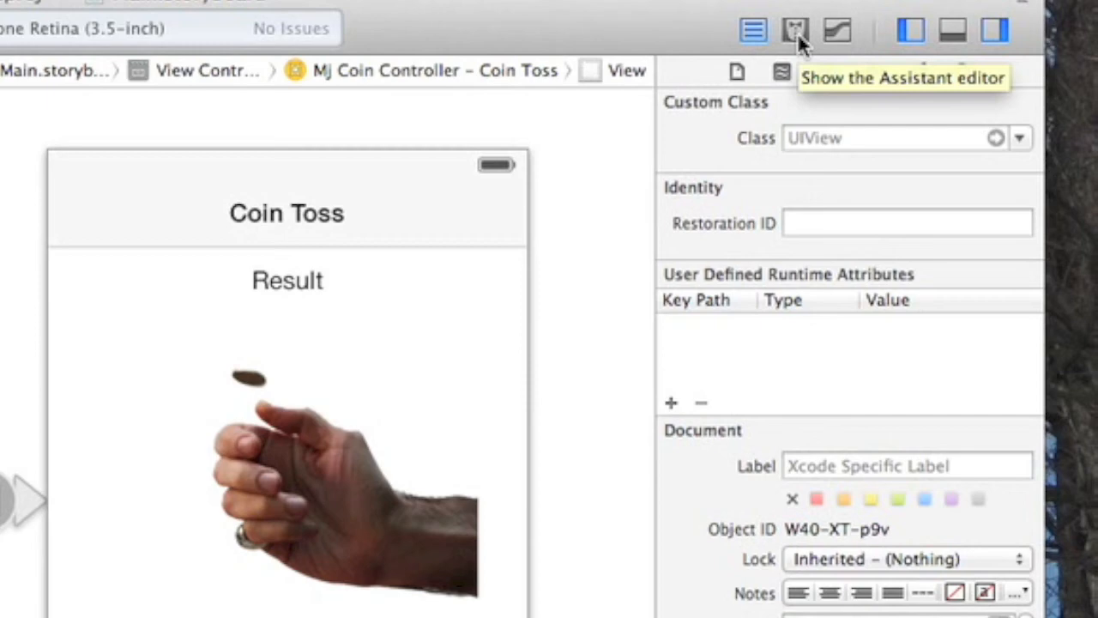
{"action": "left_click", "coordinate": [798, 31]}
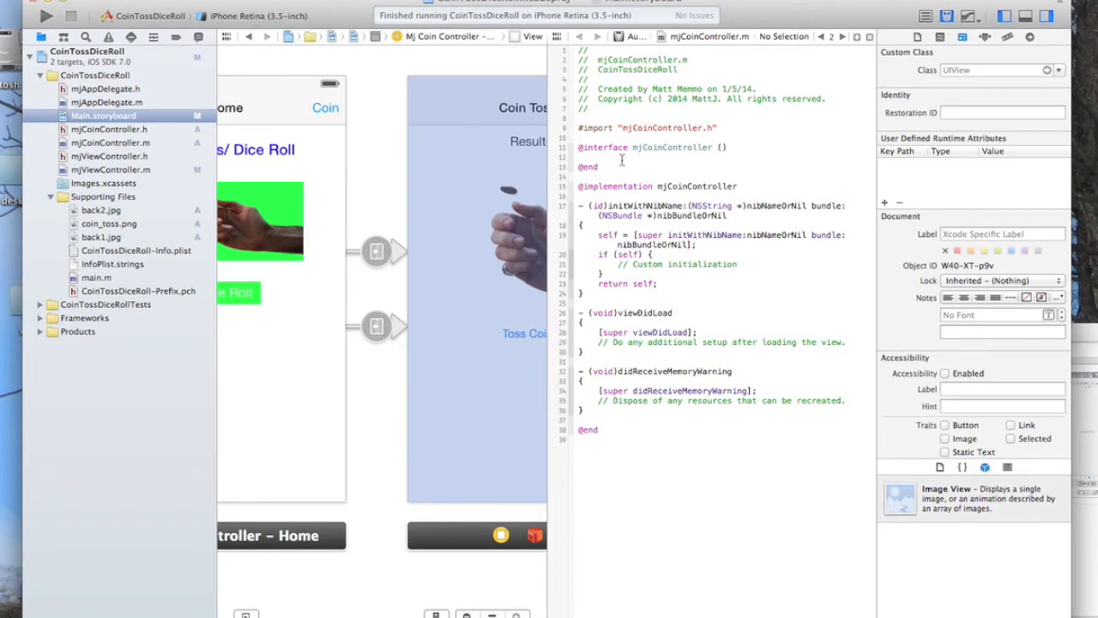
{"action": "left_click", "coordinate": [711, 37]}
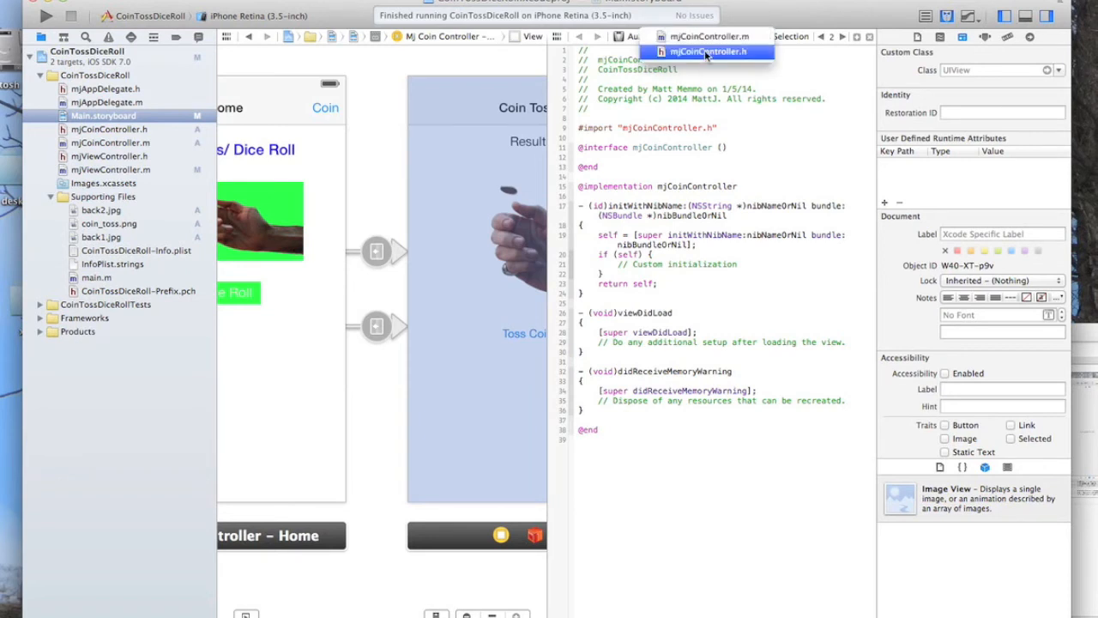
{"action": "left_click", "coordinate": [707, 53]}
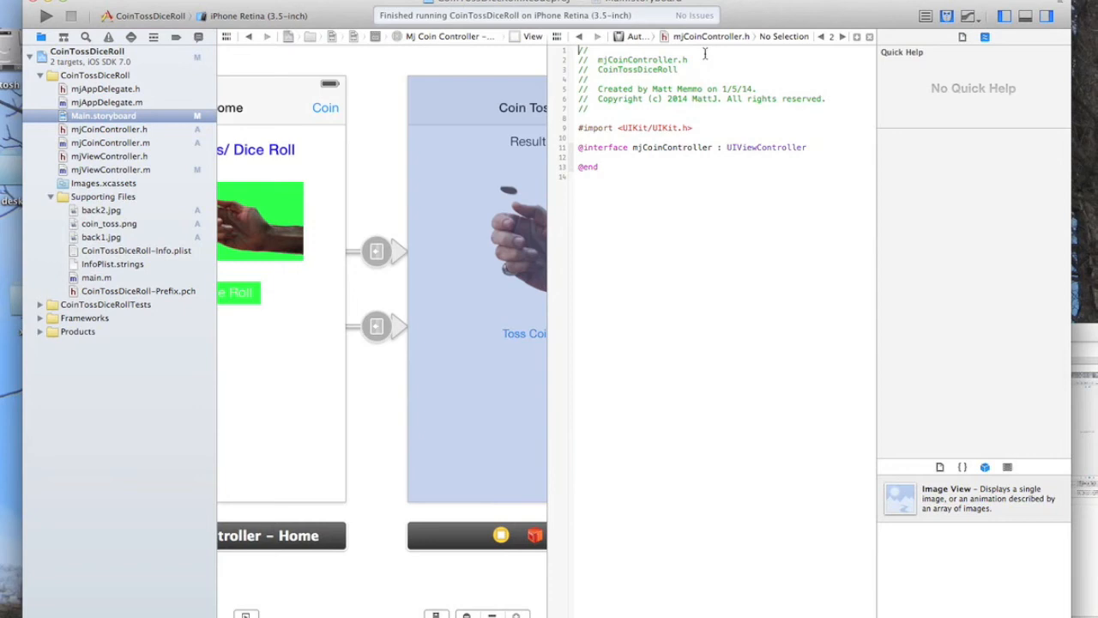
{"action": "scroll", "coordinate": [436, 249], "scroll_direction": "right", "scroll_amount": 5}
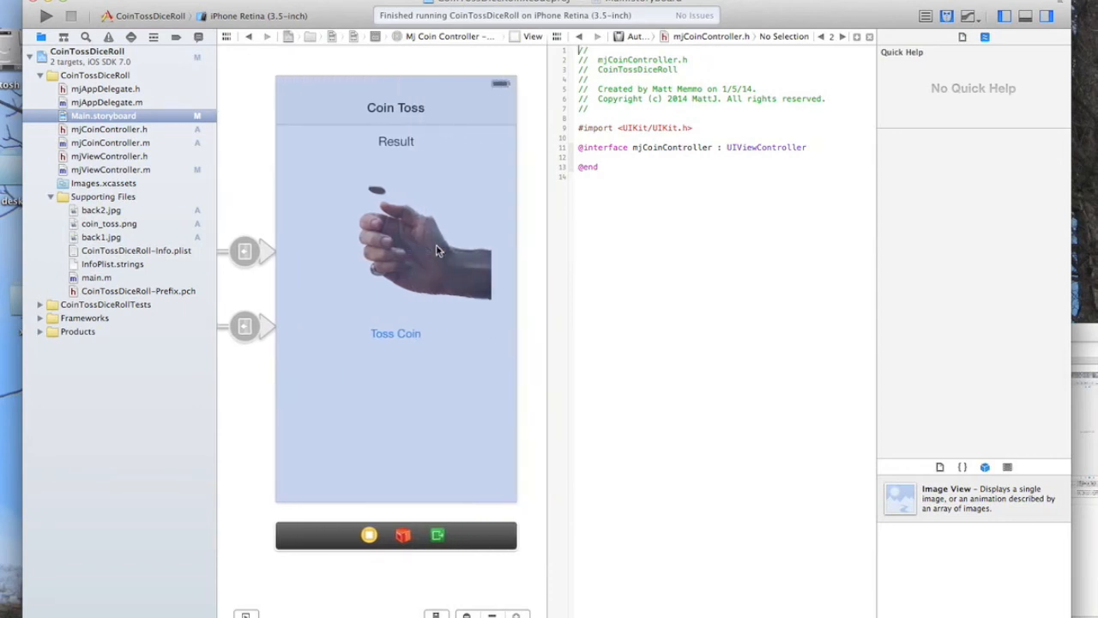
{"action": "left_click", "coordinate": [432, 275]}
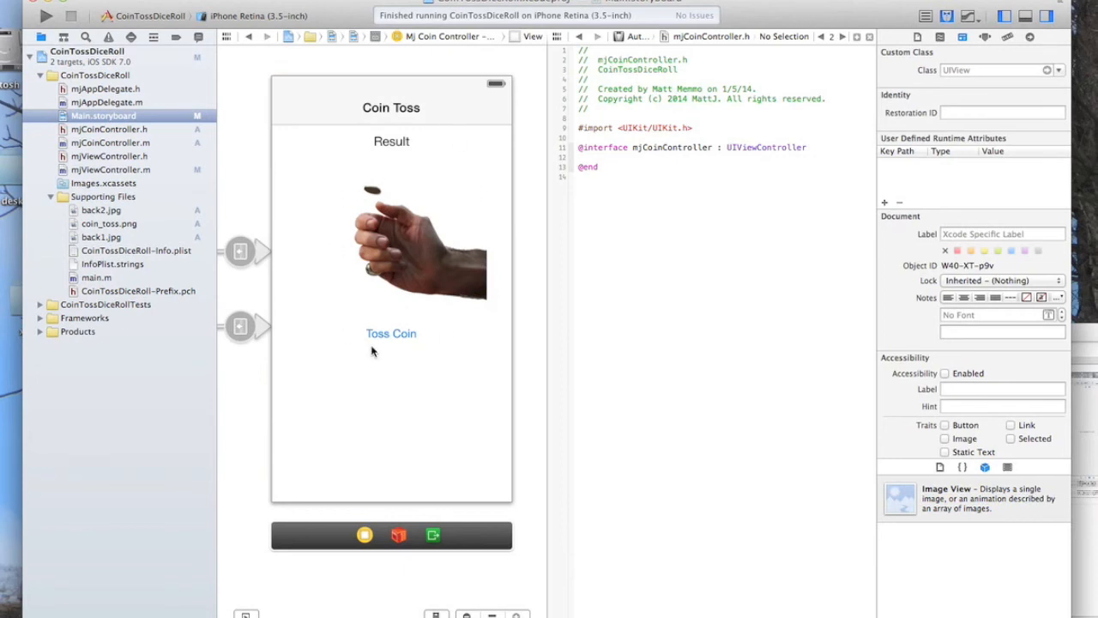
{"action": "left_click", "coordinate": [822, 147]}
{"action": "key", "text": "Return"}
{"action": "key", "text": "Return"}
{"action": "key", "text": "Return"}
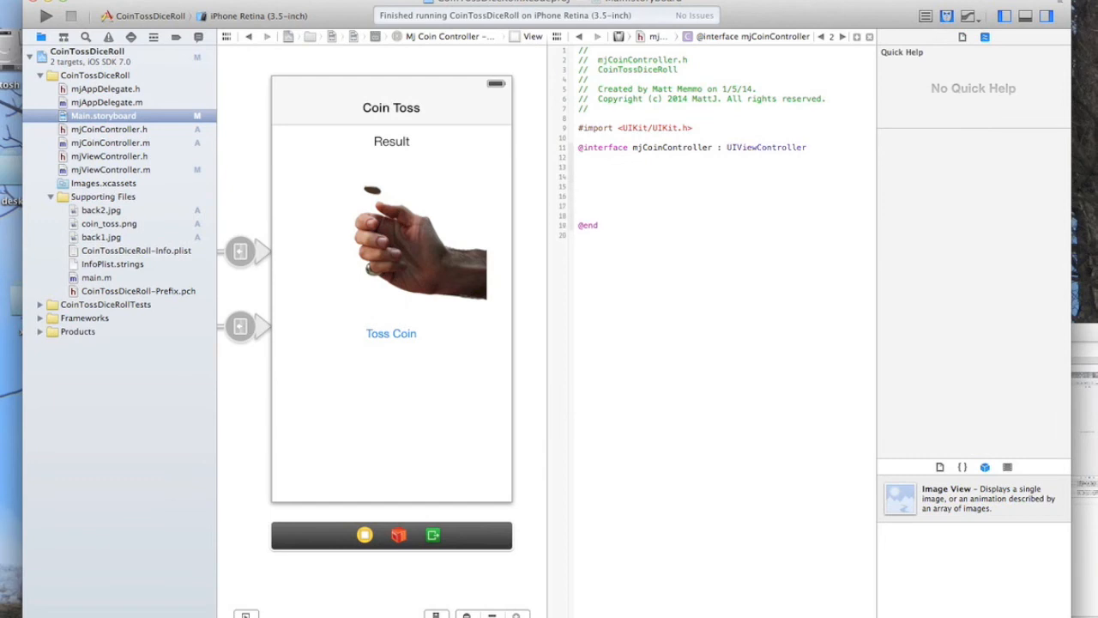
{"action": "key", "text": "Return"}
{"action": "key", "text": "Return"}
{"action": "left_click", "coordinate": [651, 170]}
{"action": "left_click", "coordinate": [392, 142]}
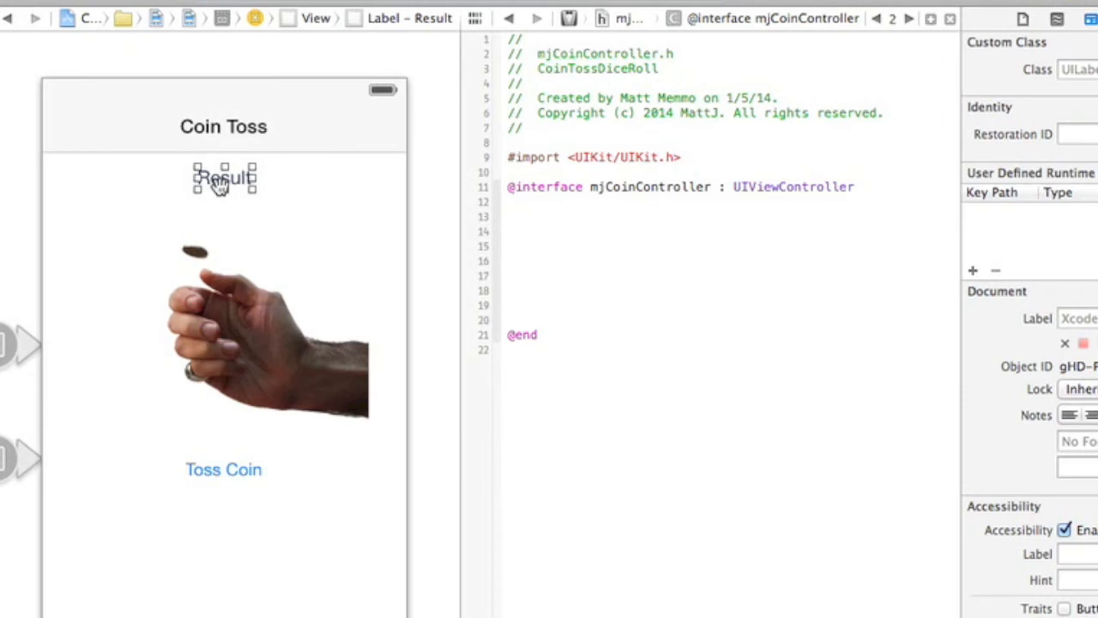
Step: Control-drag the Result label into the header and connect it as a weak UILabel outlet named result
{"action": "left_click_drag", "start_coordinate": [221, 186], "coordinate": [566, 246]}
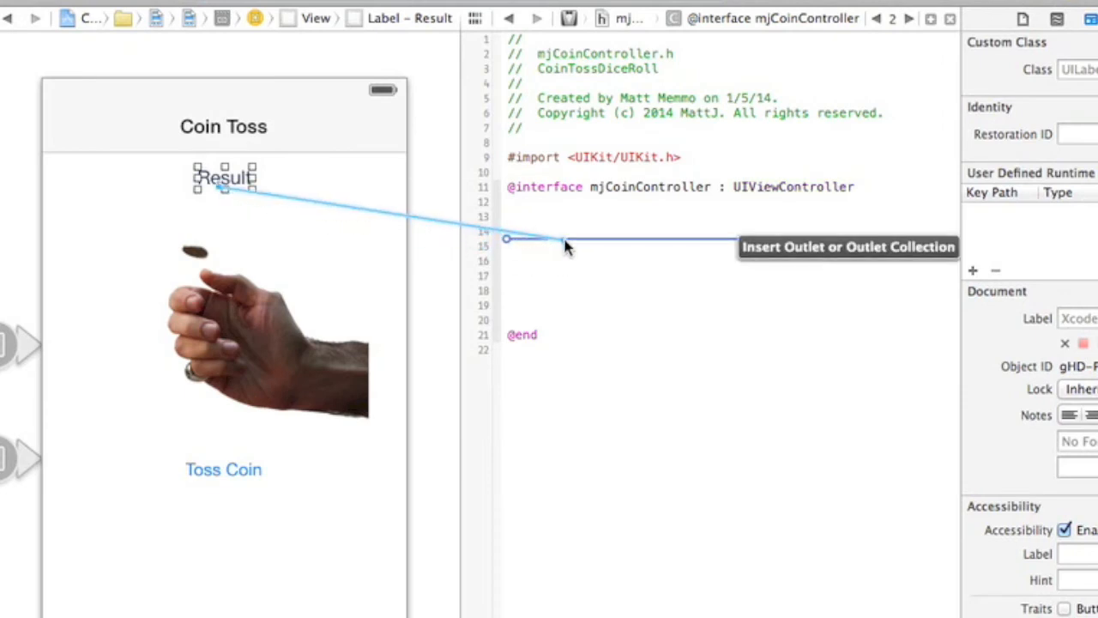
{"action": "left_click_drag", "start_coordinate": [566, 247], "coordinate": [566, 247]}
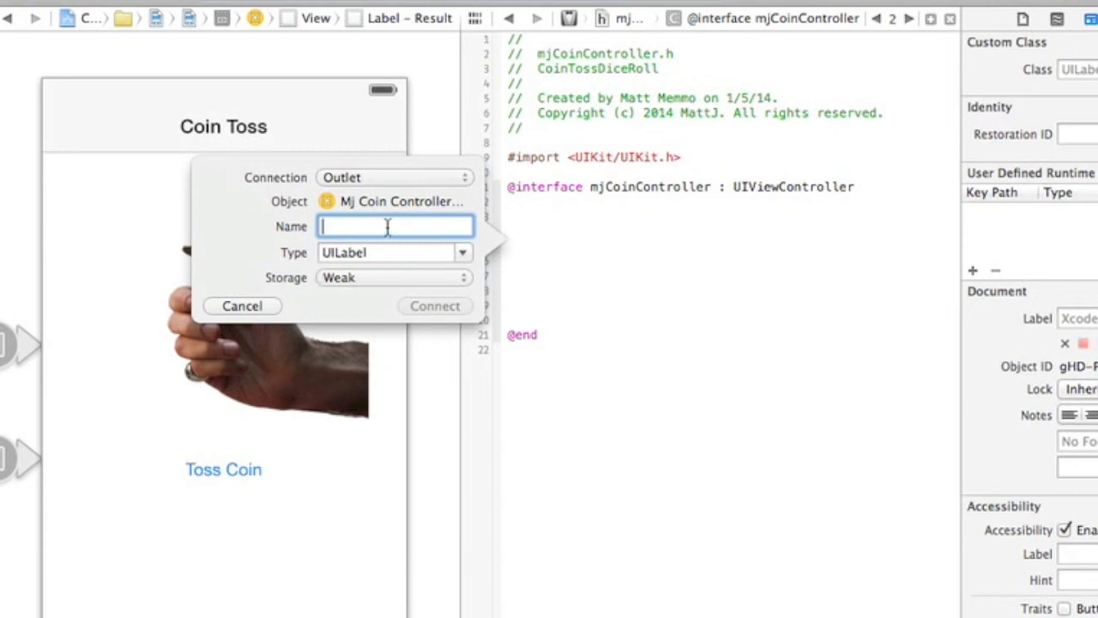
{"action": "type", "text": "resu"}
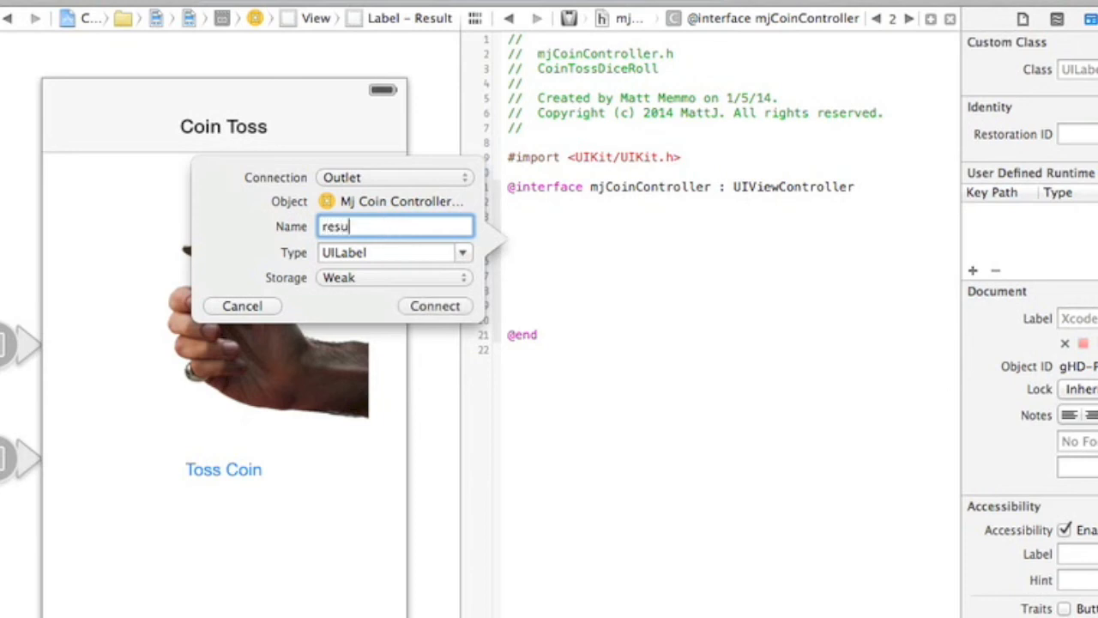
{"action": "type", "text": "lt"}
{"action": "left_click", "coordinate": [435, 306]}
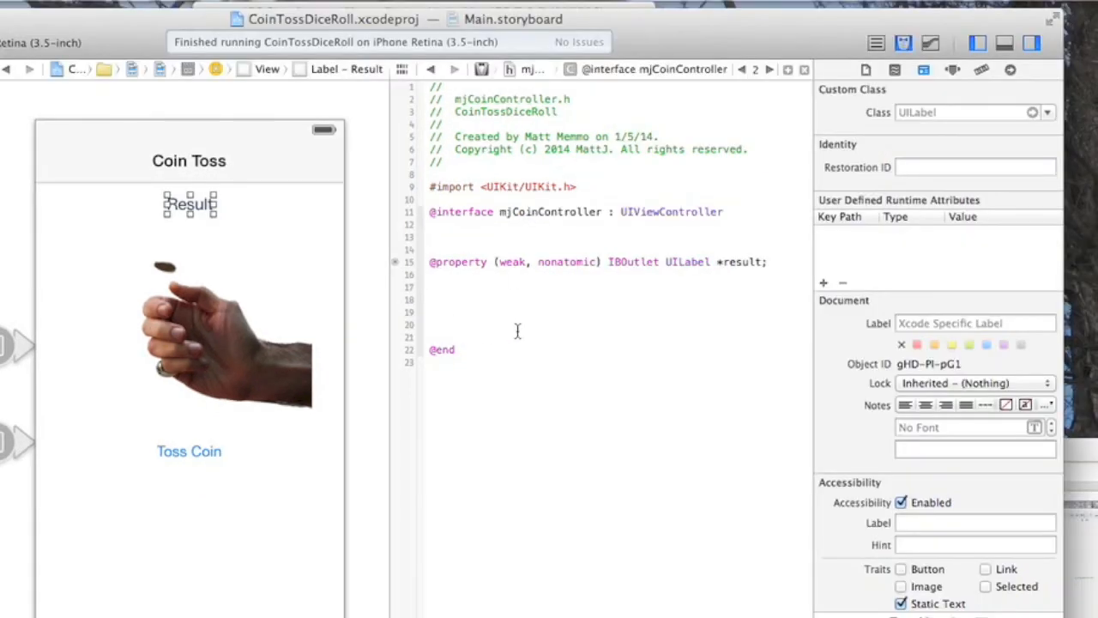
Step: Check the Result label's referencing outlet in the Connections inspector, then select the Toss Coin button
{"action": "left_click", "coordinate": [1010, 70]}
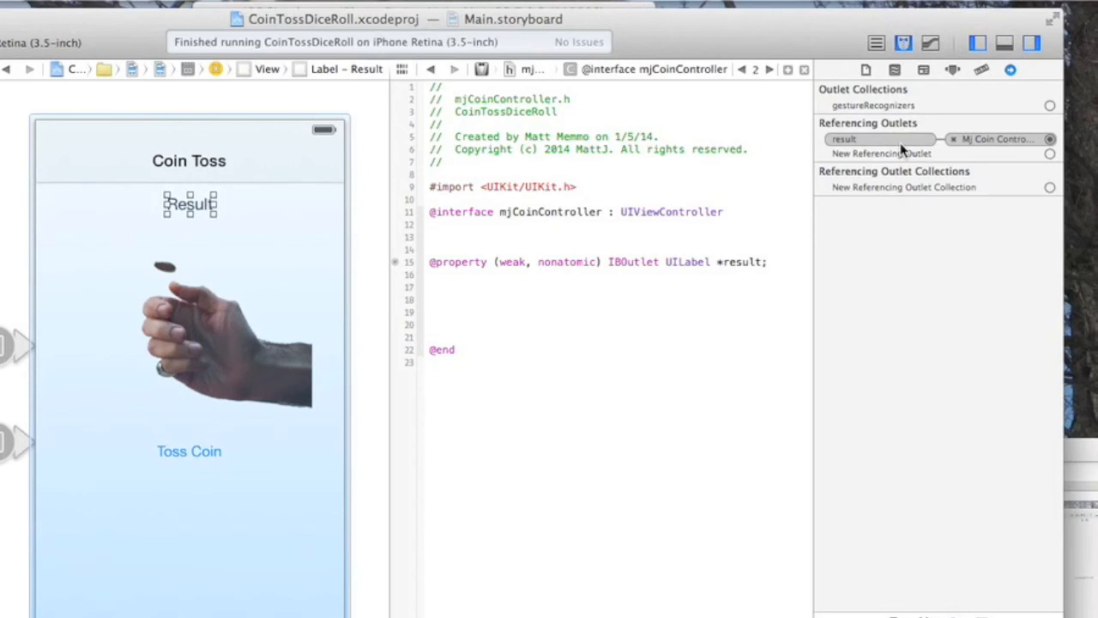
{"action": "left_click", "coordinate": [228, 479]}
{"action": "left_click", "coordinate": [191, 451]}
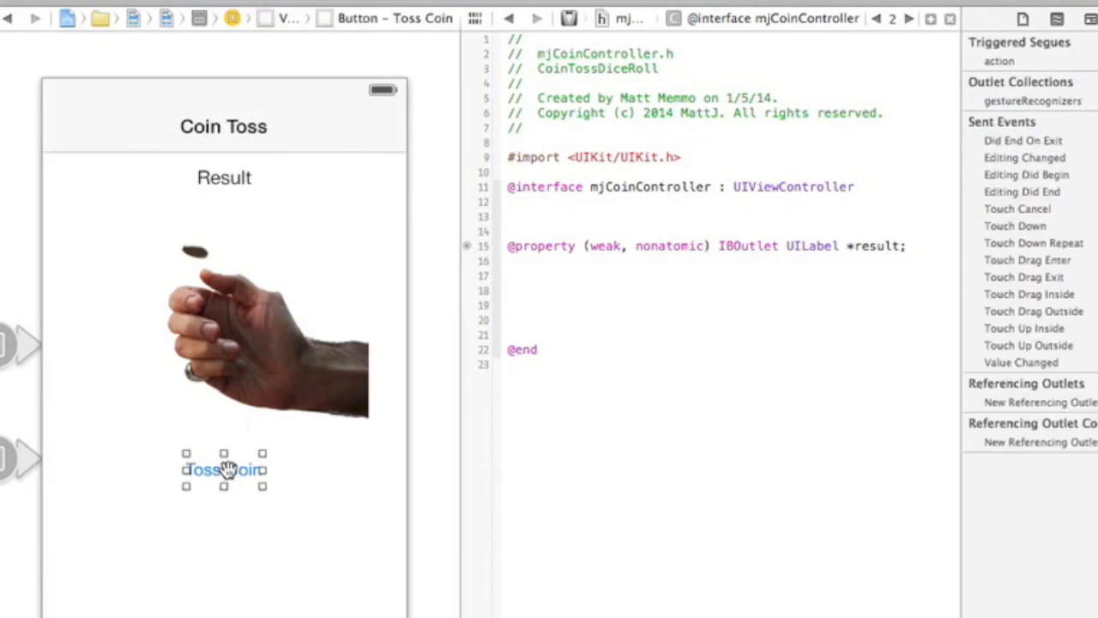
Step: Control-drag Toss Coin into the header and connect its Touch Up Inside event as an action named toss
{"action": "left_click_drag", "start_coordinate": [228, 468], "coordinate": [530, 304]}
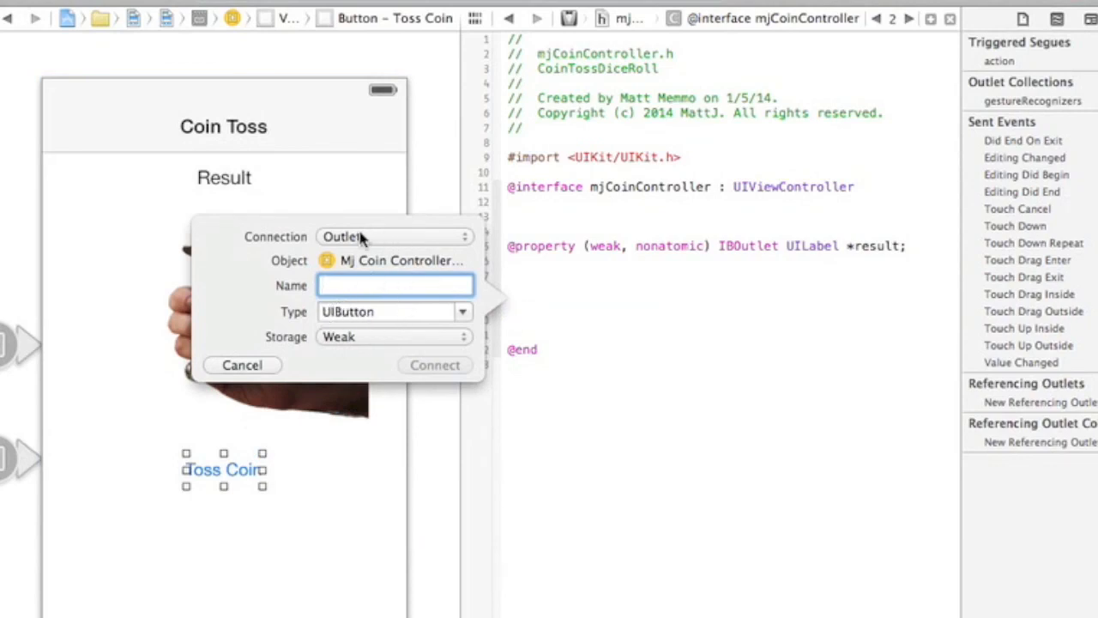
{"action": "left_click", "coordinate": [388, 236]}
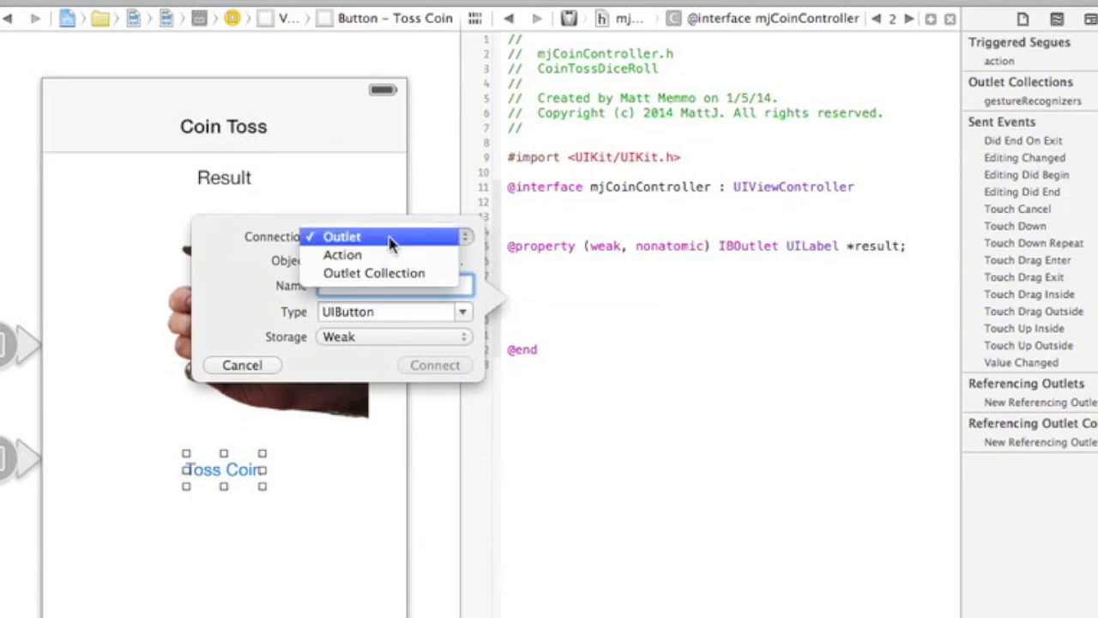
{"action": "left_click", "coordinate": [346, 256]}
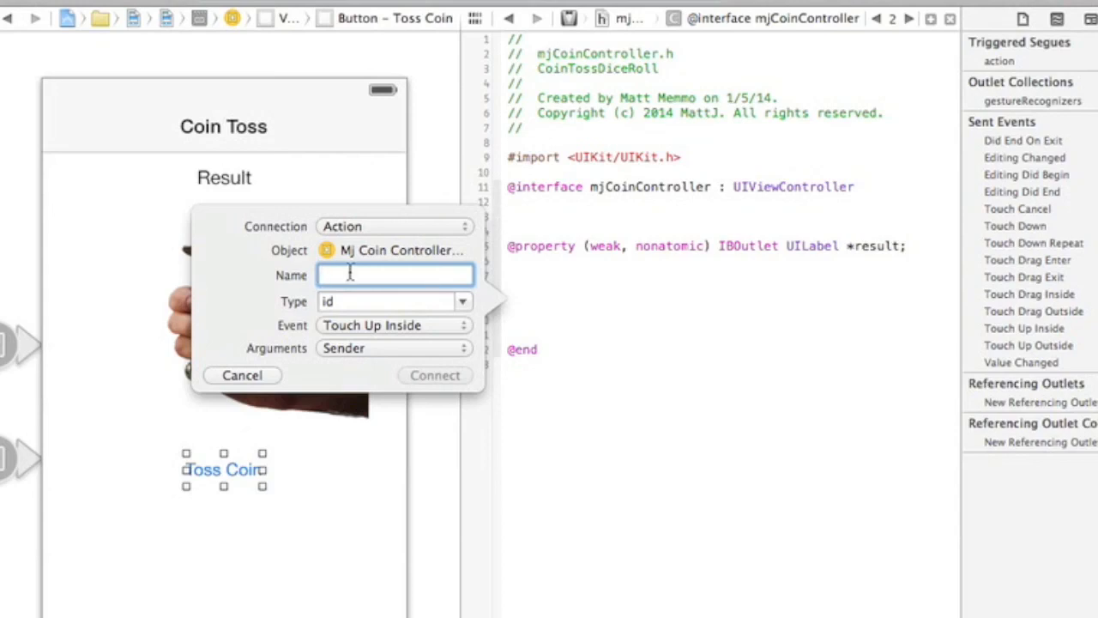
{"action": "type", "text": "toss"}
{"action": "left_click", "coordinate": [435, 375]}
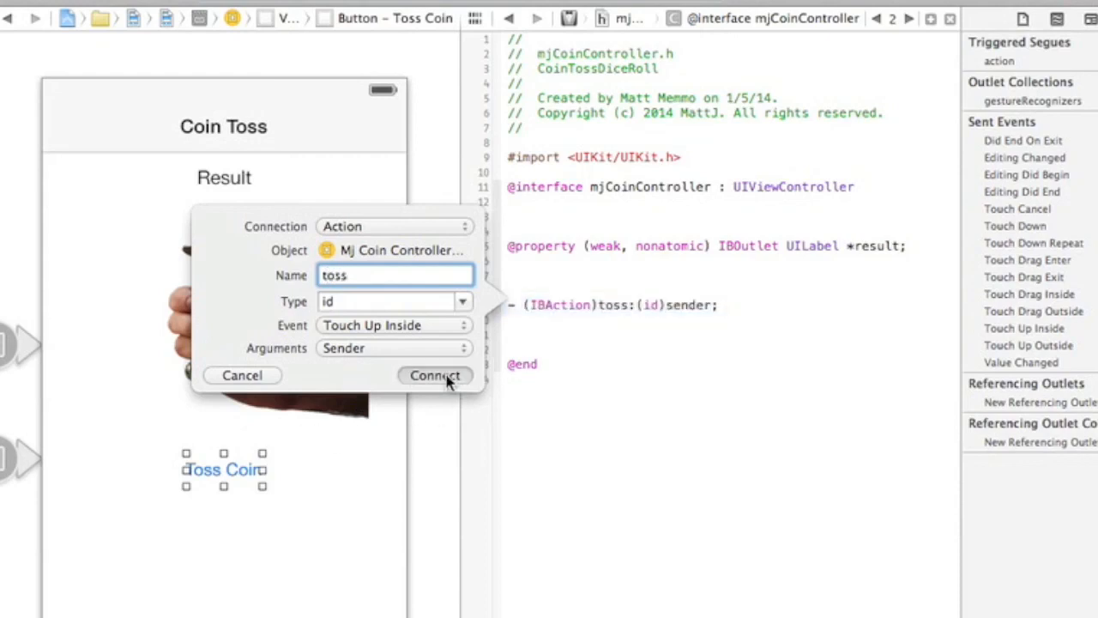